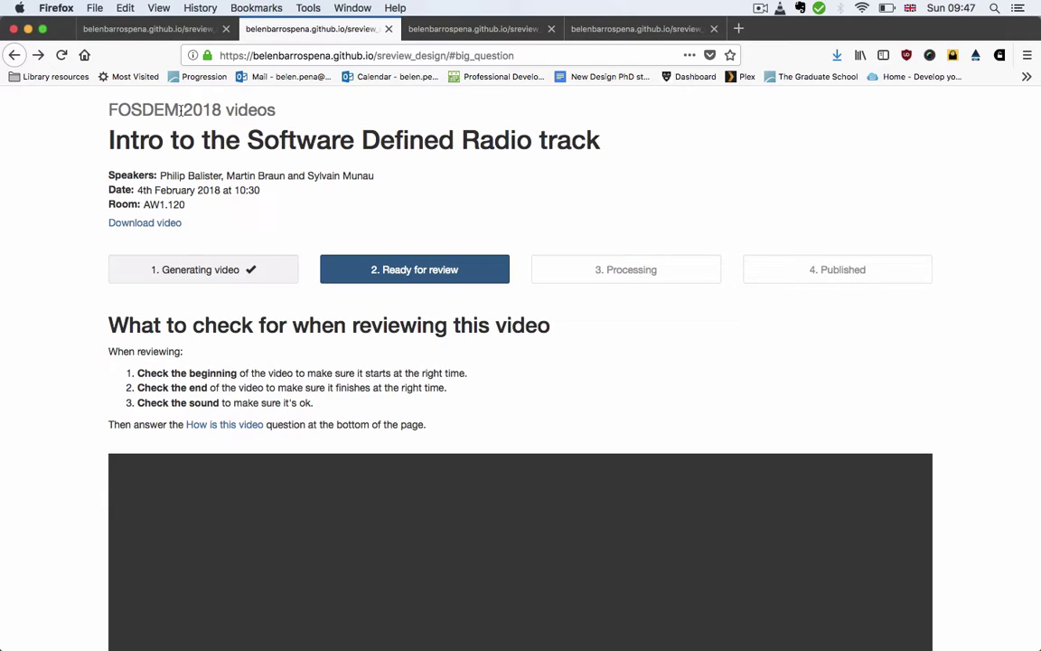
- Highlight the FOSDEM 2018 videos heading and talk title, and go to the "How is this video?" question
drag(180, 109, 108, 109)
drag(220, 110, 183, 110)
drag(606, 140, 102, 140)
click(93, 181)
click(252, 425)
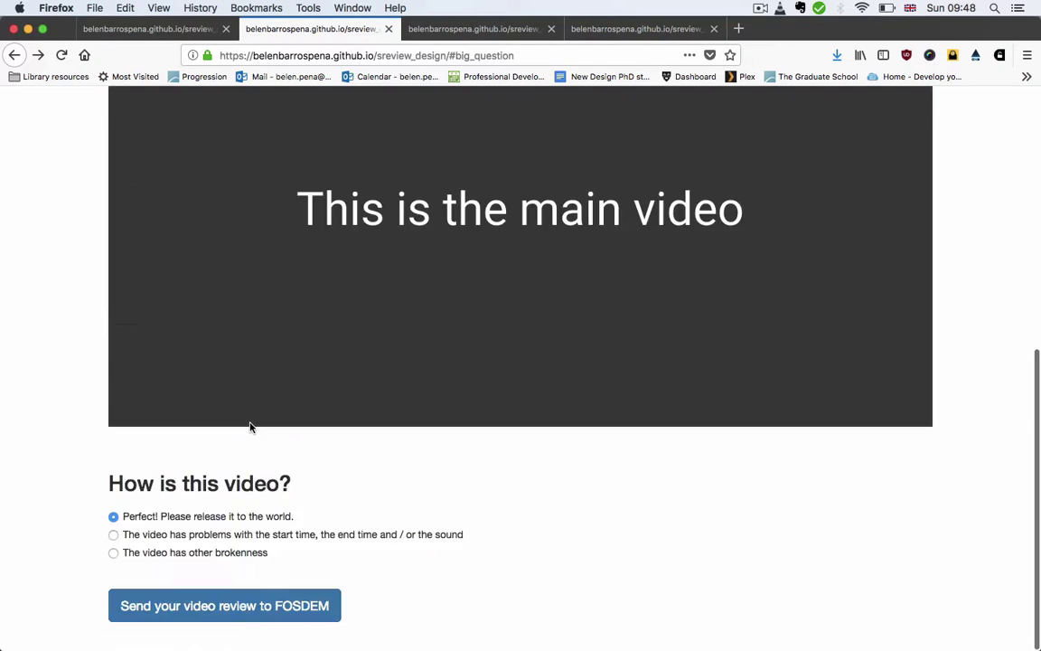
- Report problems with the start time, end time and/or sound, and choose "There is no sound in any channel"
click(209, 536)
scroll(309, 557, down, 5)
scroll(586, 477, down, 2)
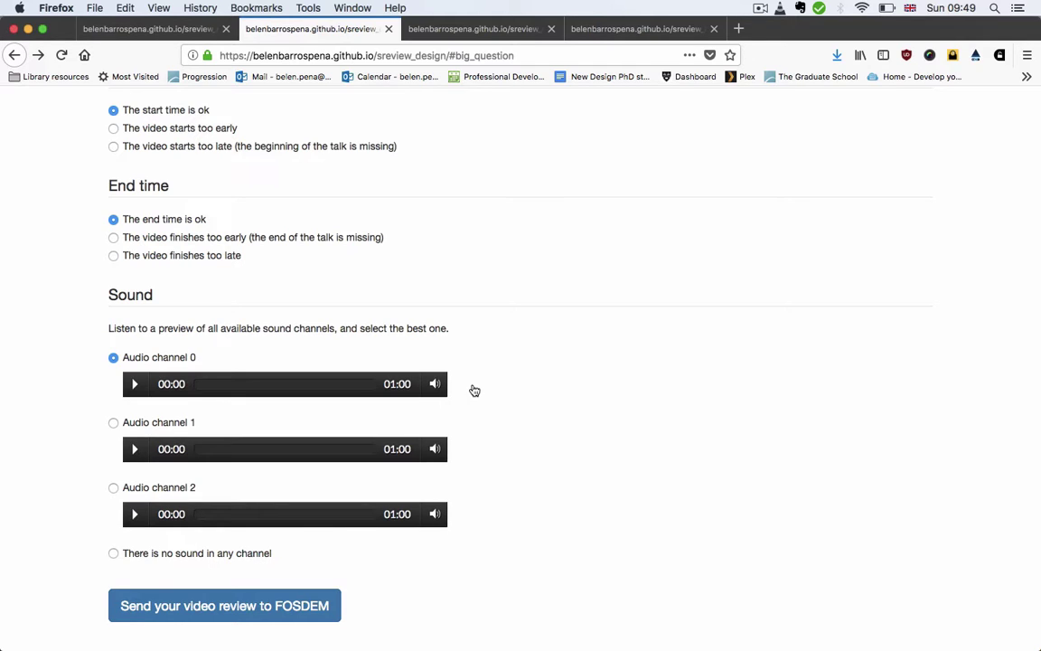
scroll(537, 425, down, 2)
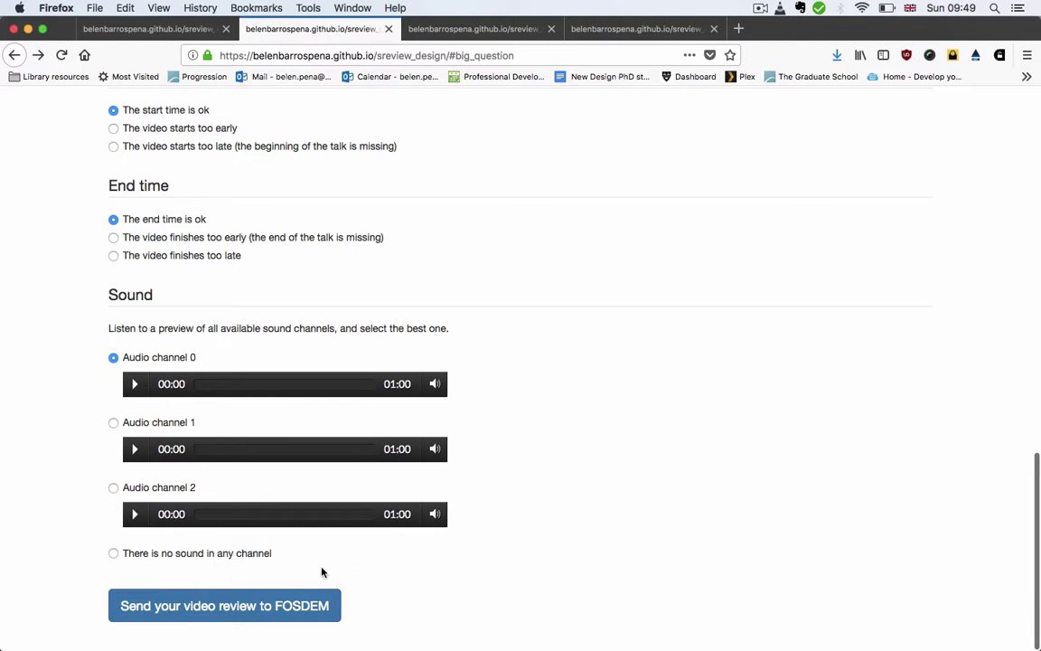
click(214, 561)
scroll(213, 561, down, 2)
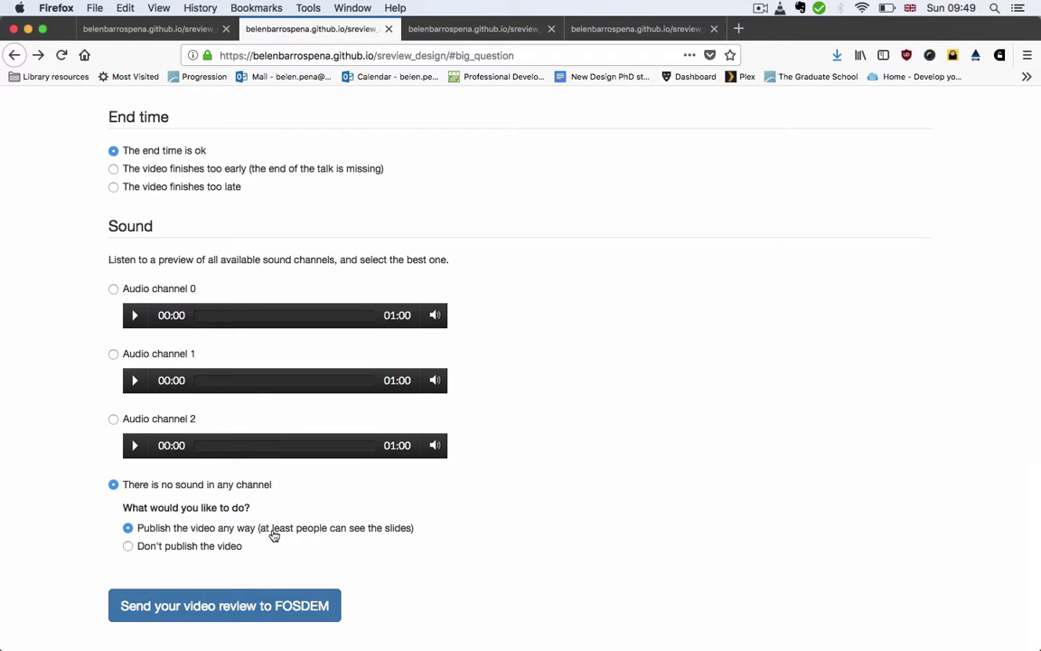
- Change the review answer to "Perfect! Please release it to the world." and send the review to FOSDEM
scroll(274, 535, up, 5)
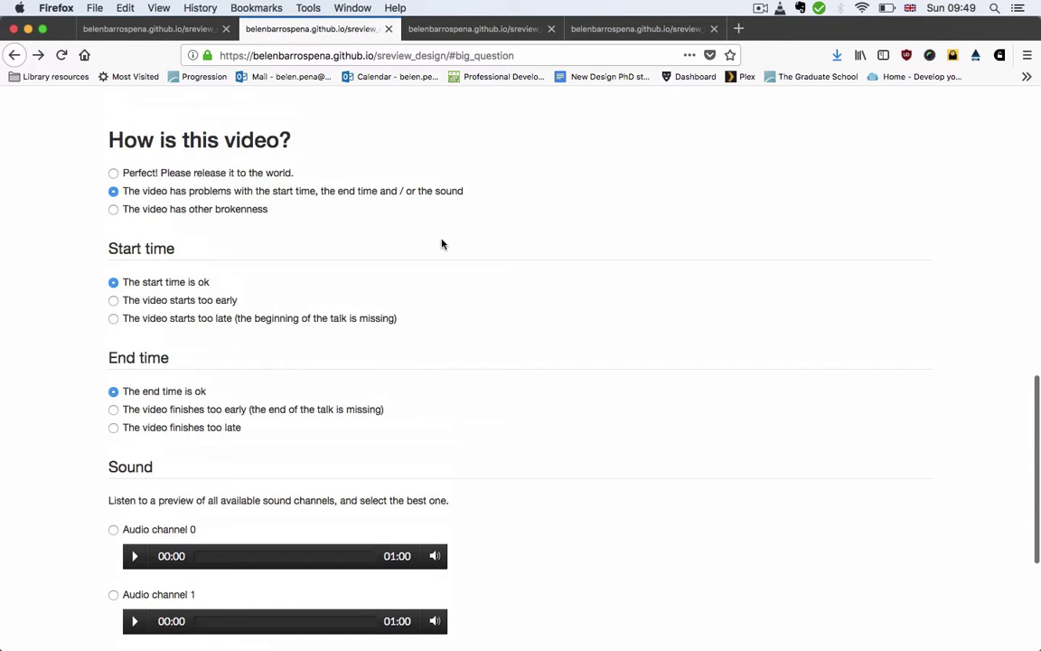
click(214, 173)
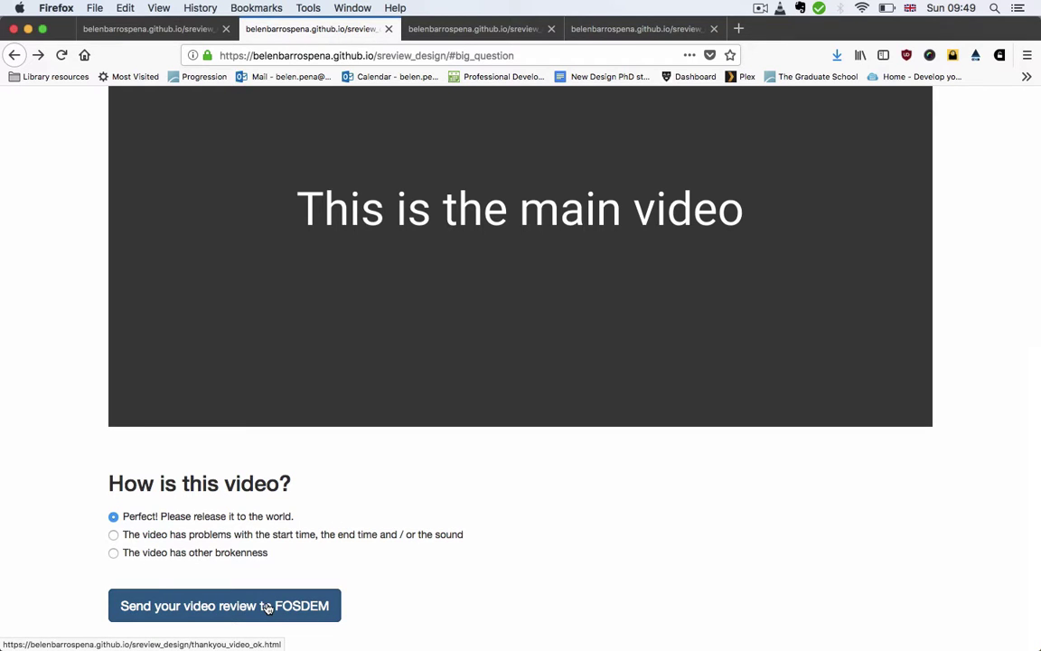
click(268, 607)
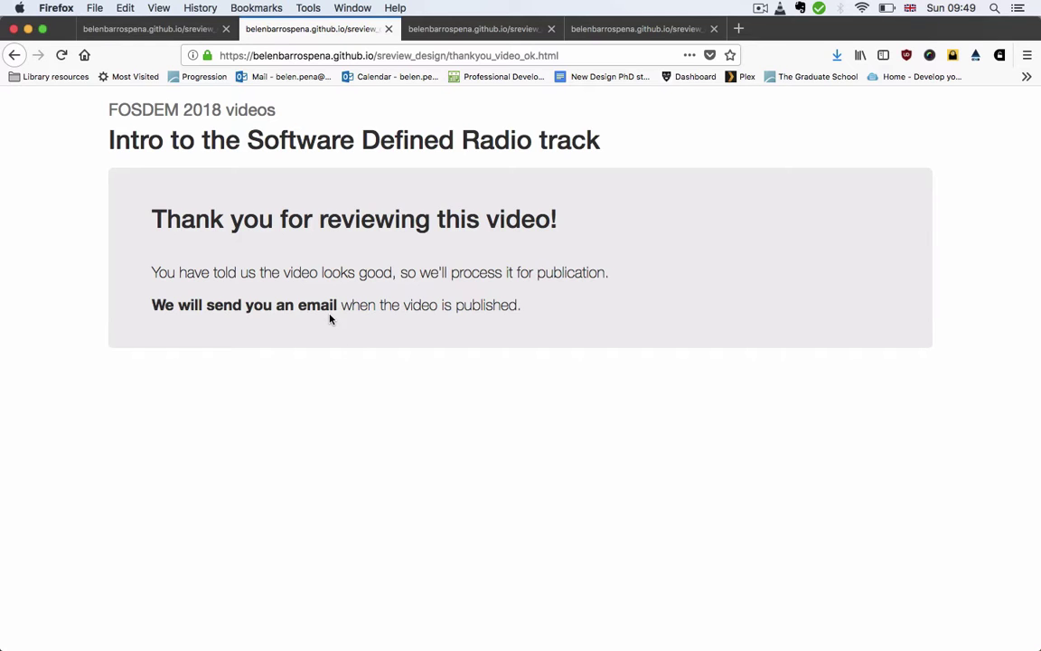
- Return to the review form, select the start time, end time and/or sound problems answer, and send the review
click(13, 57)
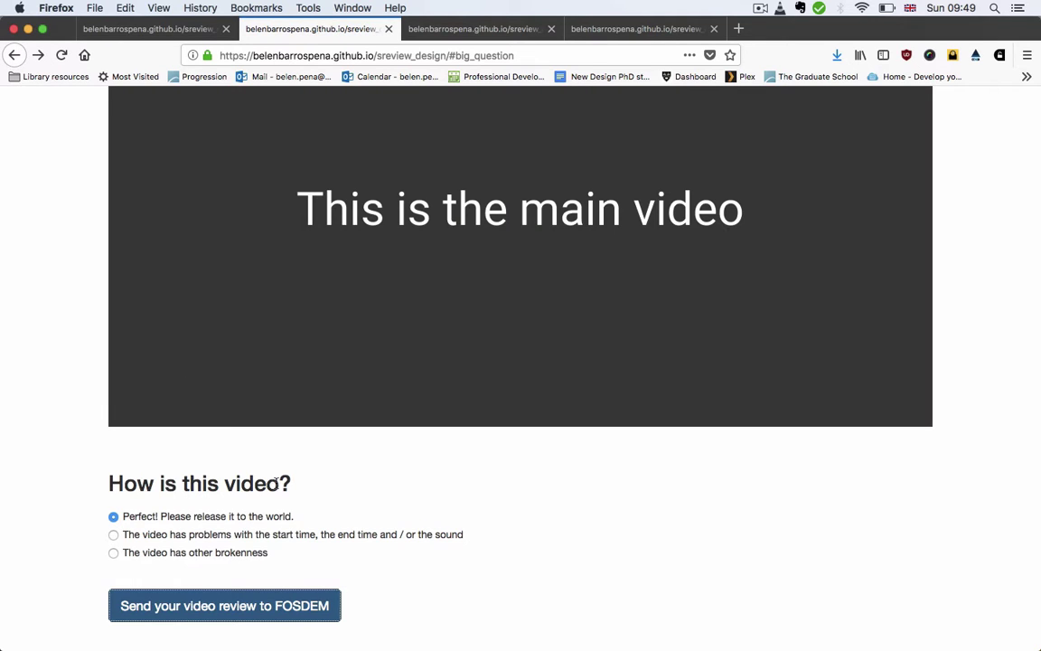
click(226, 535)
scroll(360, 562, down, 10)
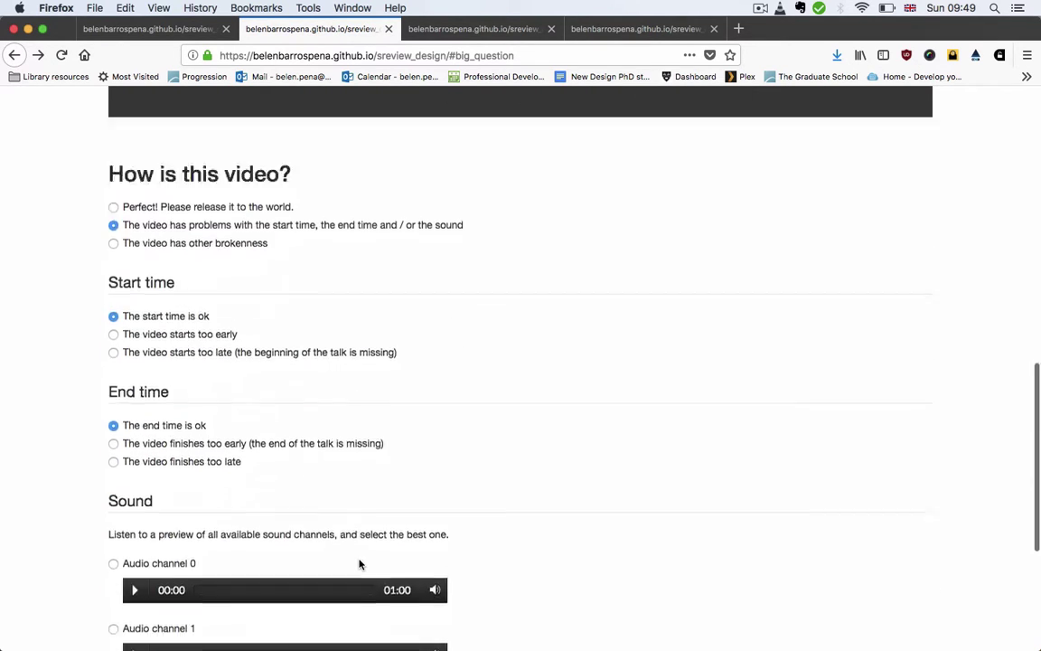
scroll(449, 425, down, 2)
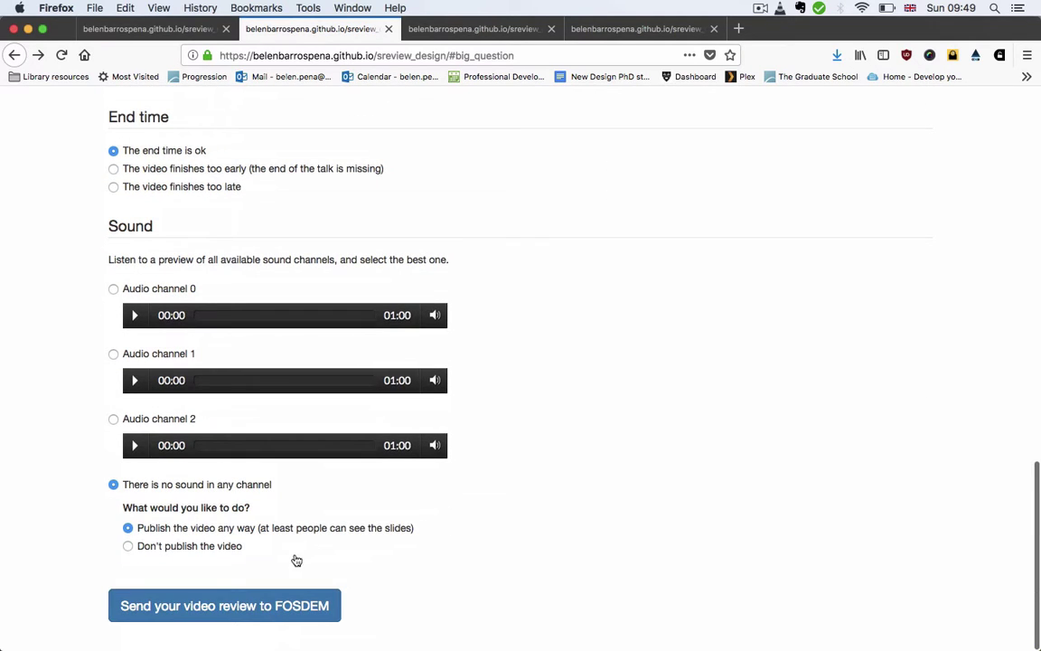
click(298, 604)
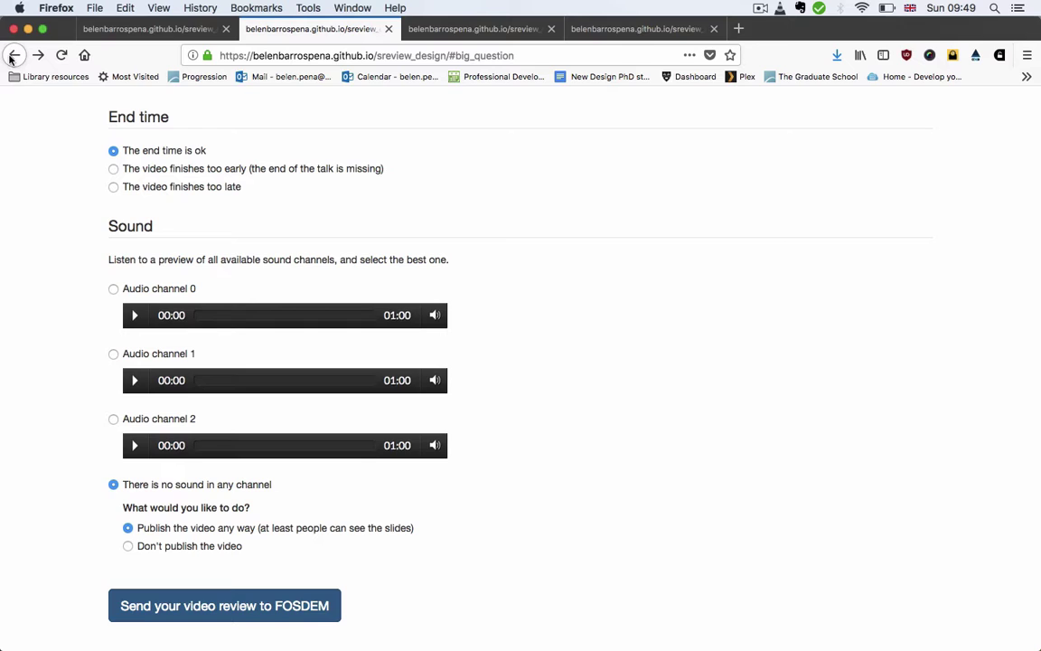
- Return to the review form, select "The video has other brokenness", and send the review without an explanation
click(13, 55)
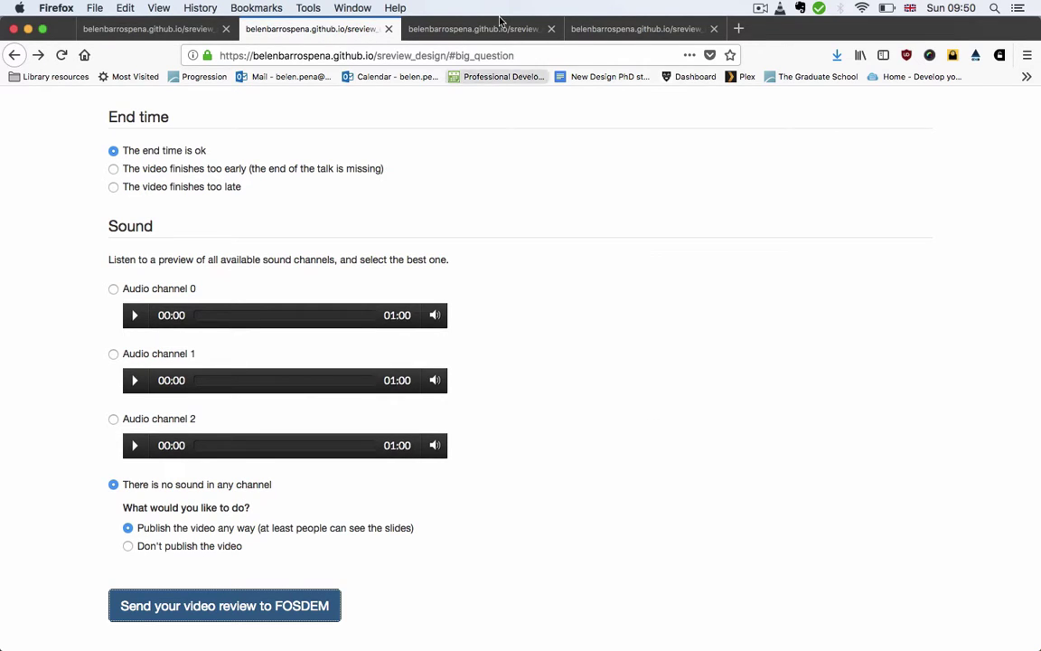
scroll(244, 208, up, 5)
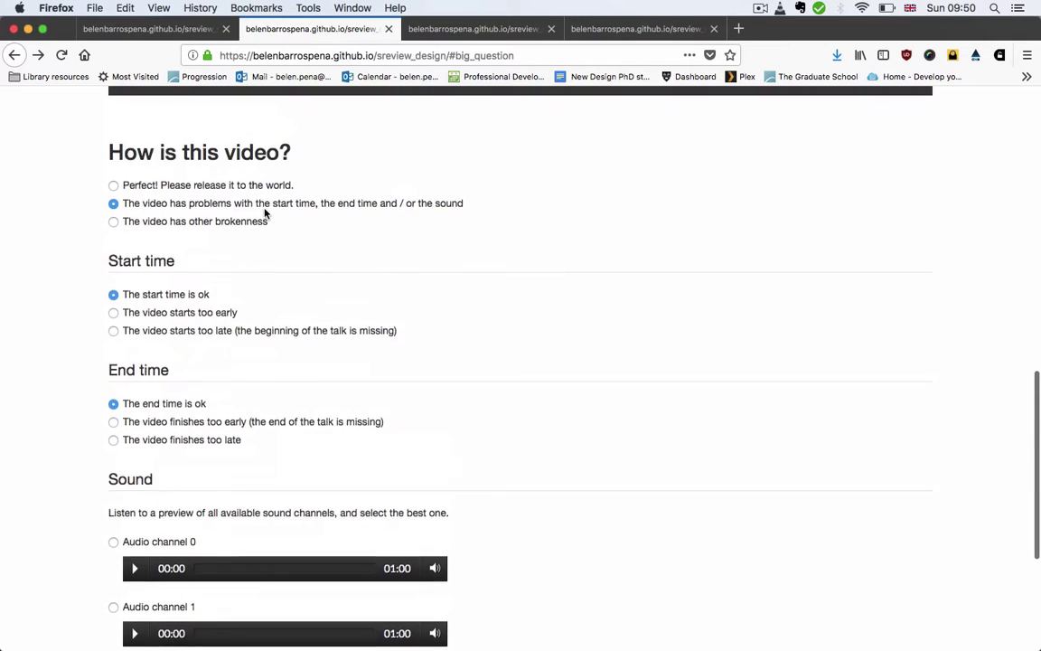
click(227, 231)
scroll(399, 341, down, 3)
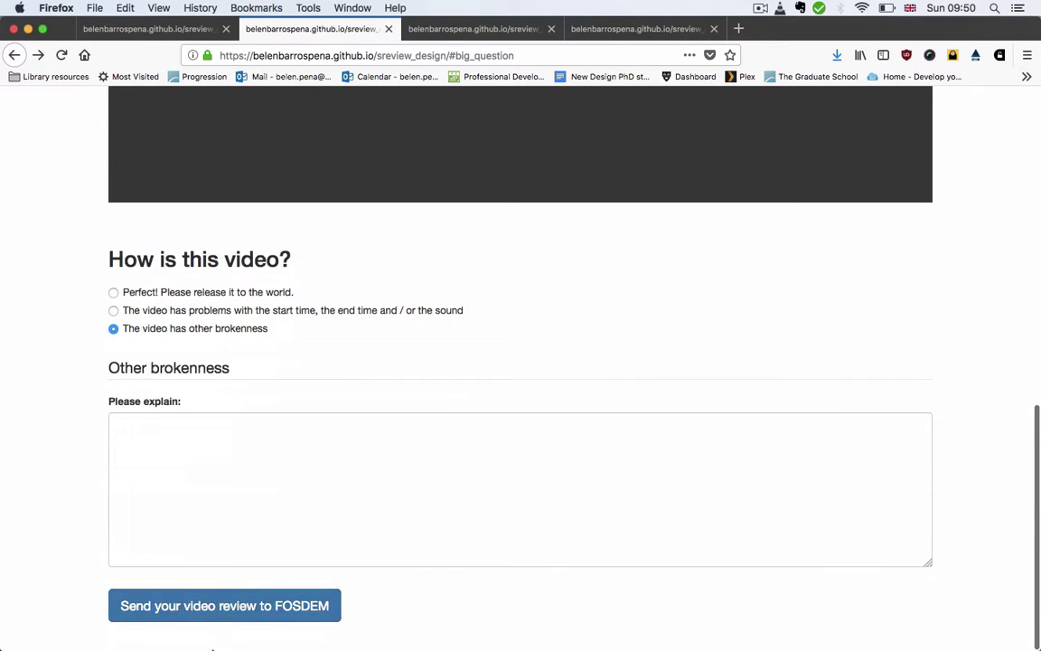
click(231, 625)
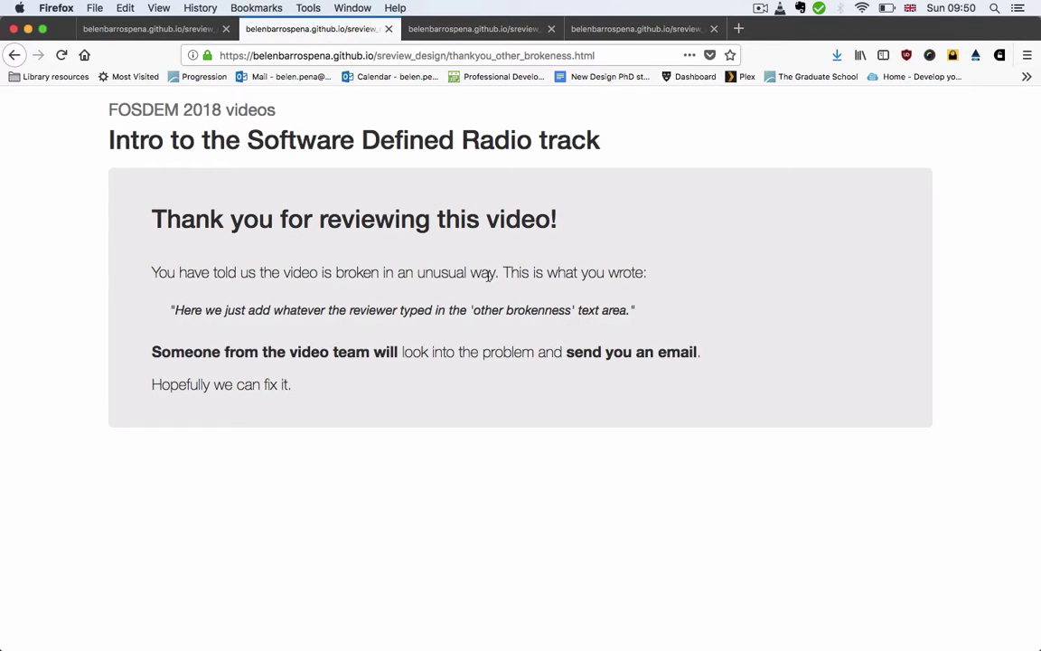
- Highlight the quoted reviewer comment on the thank-you page and return to the beginning of the review page
drag(635, 315, 178, 310)
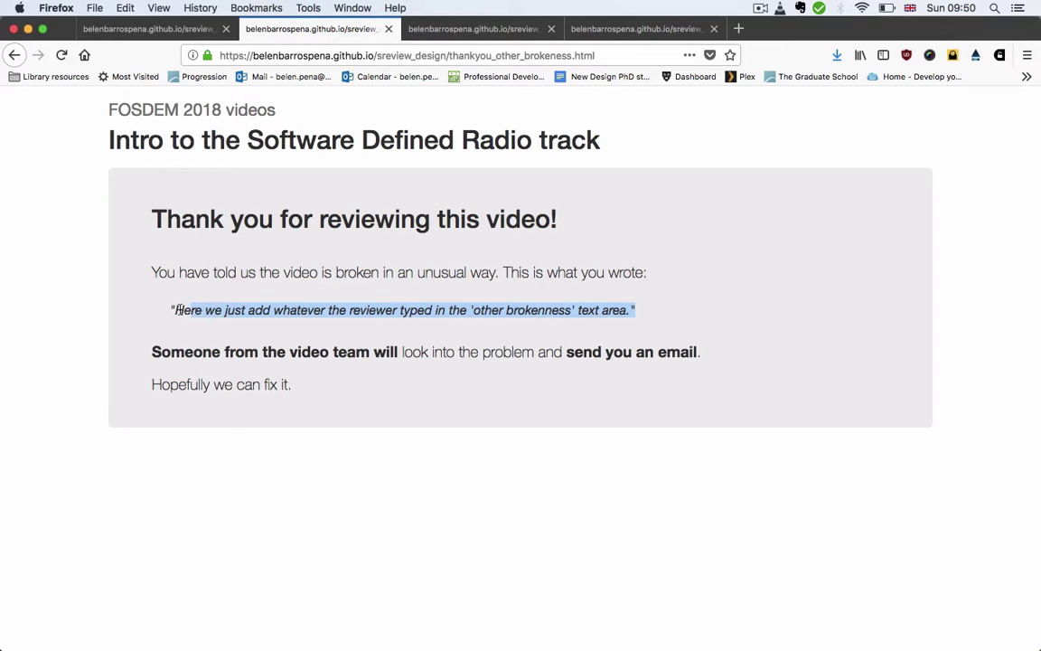
click(470, 377)
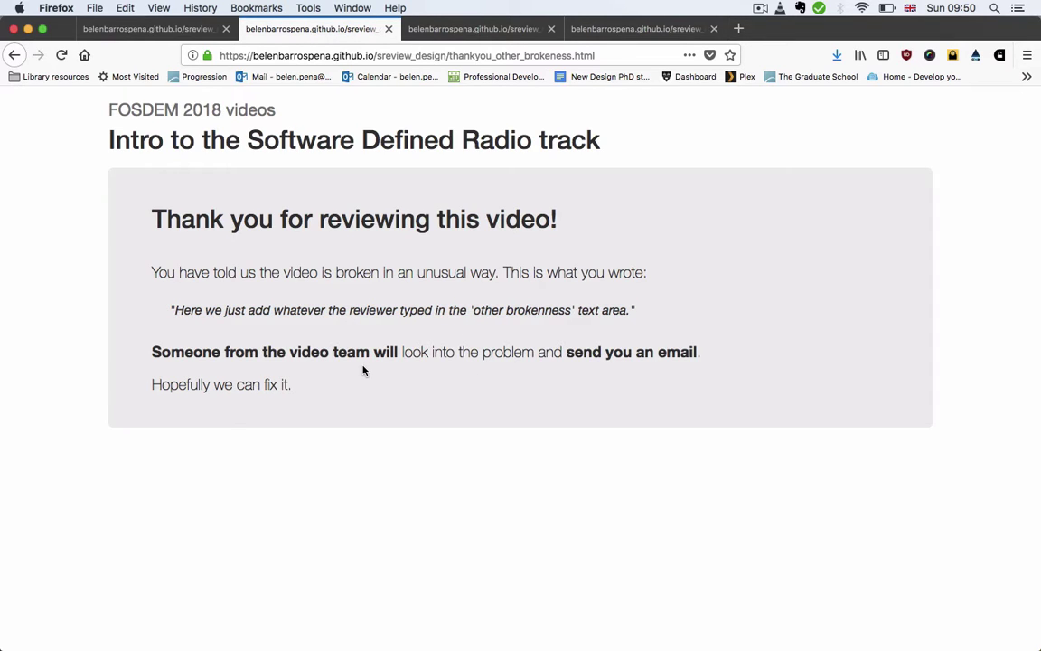
click(15, 56)
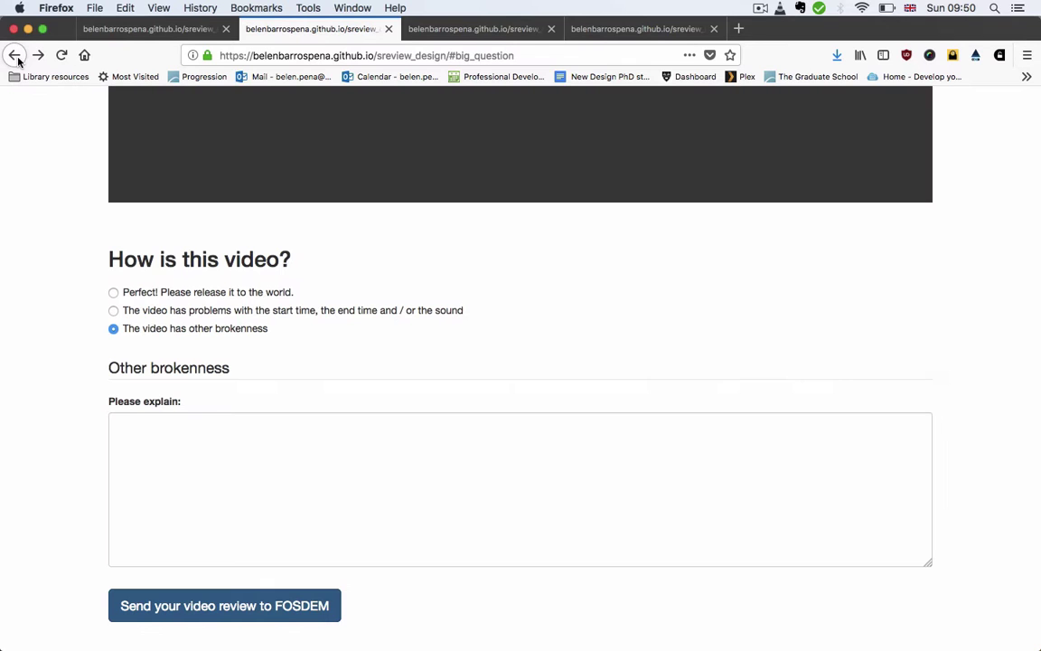
scroll(258, 269, up, 10)
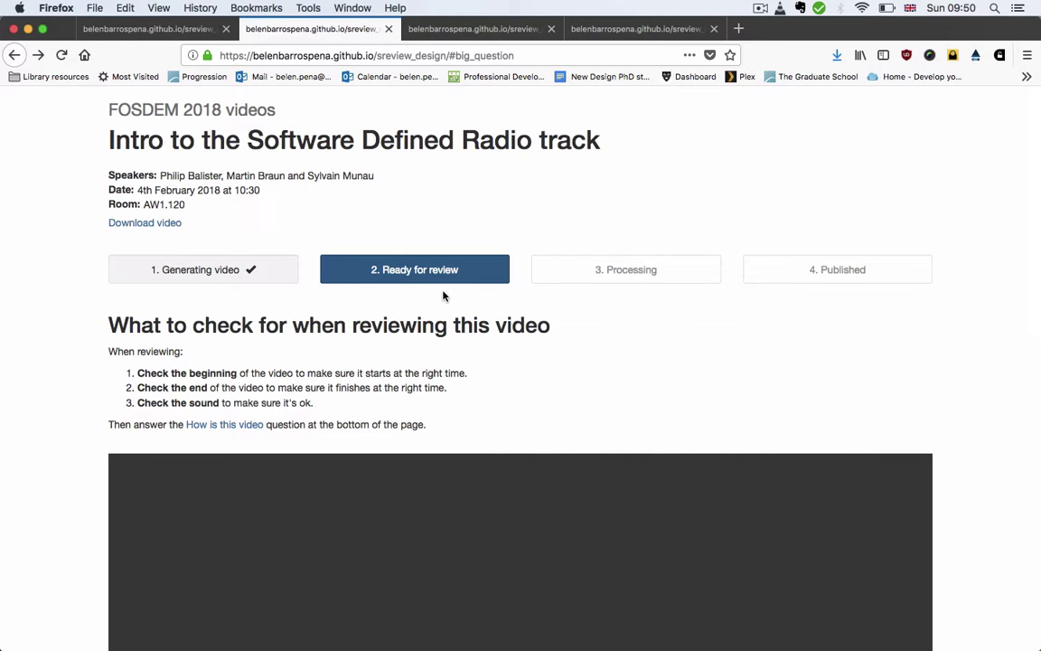
- Examine the Generating video stage page and look through the whole Ready for review page
click(169, 30)
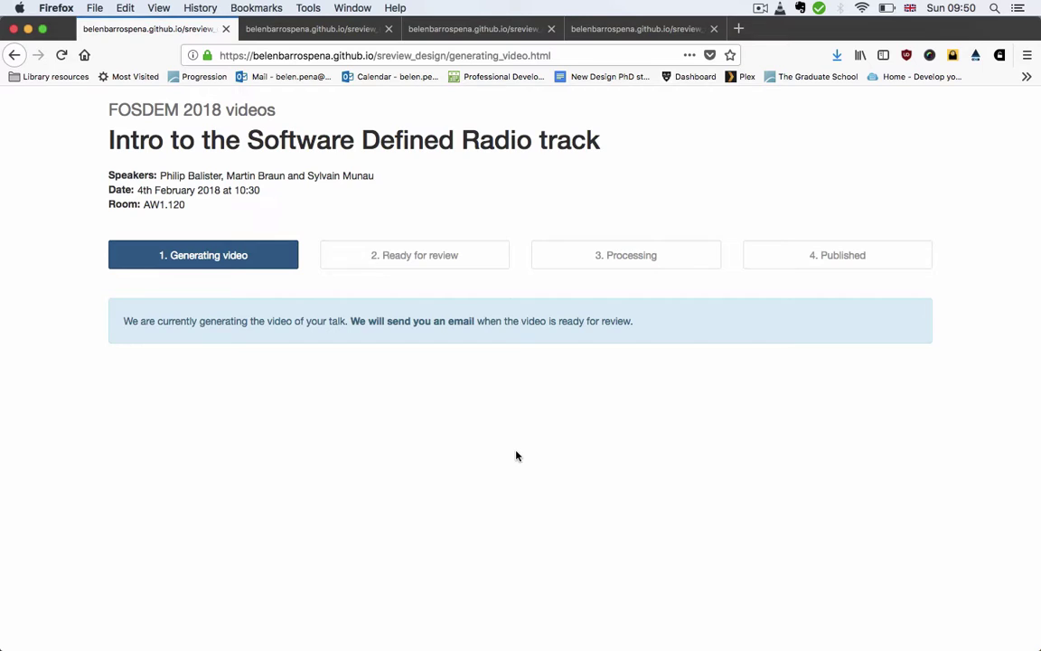
click(327, 40)
scroll(511, 375, down, 8)
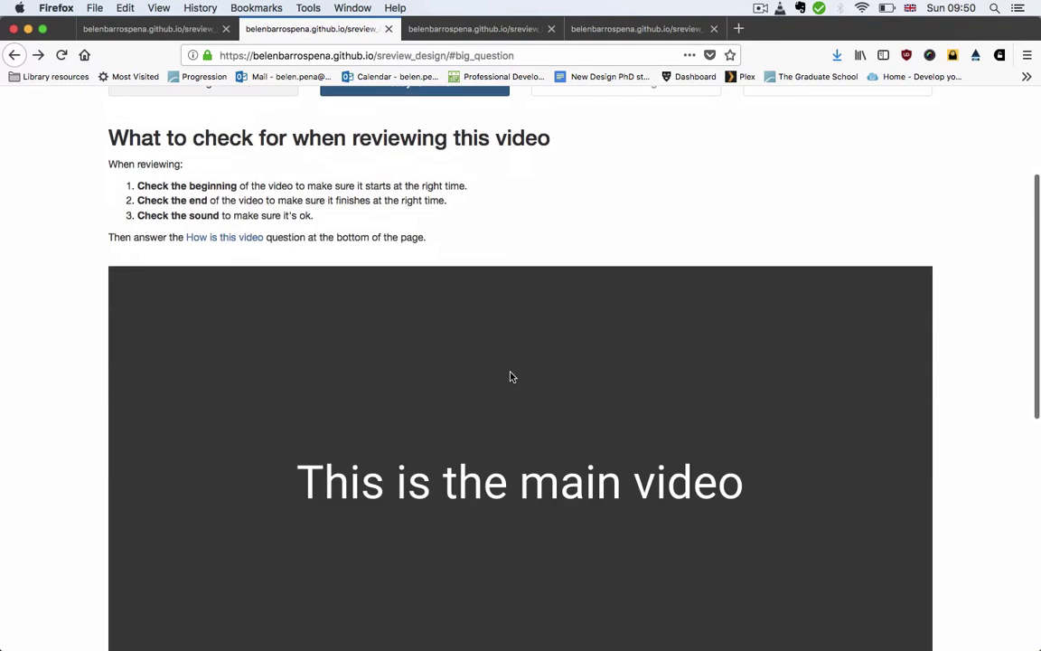
scroll(511, 376, down, 4)
scroll(511, 376, up, 8)
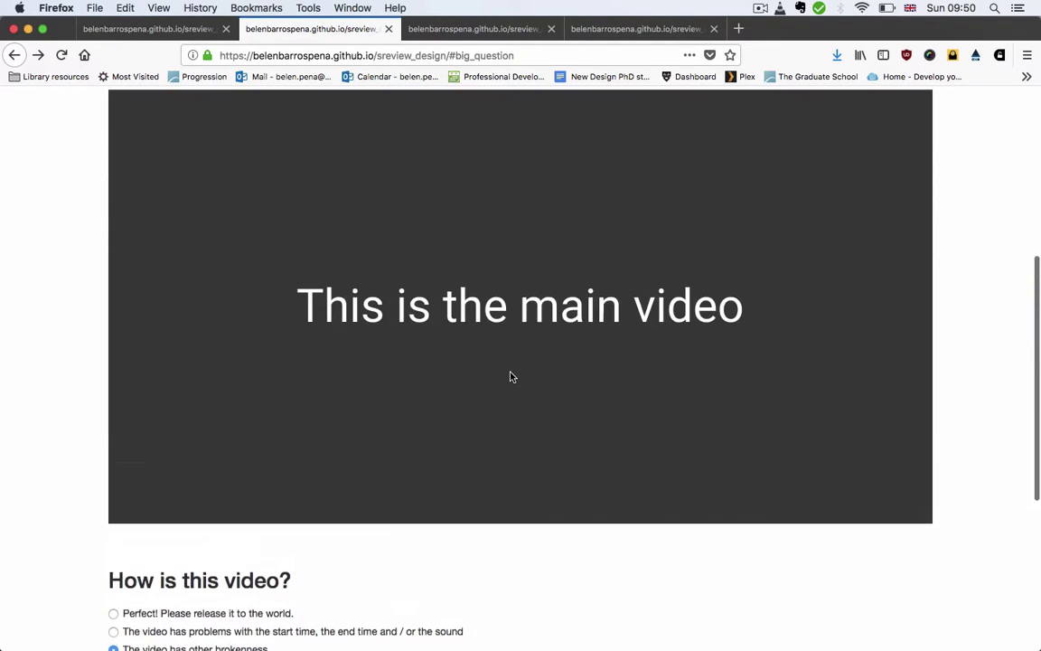
scroll(511, 377, up, 3)
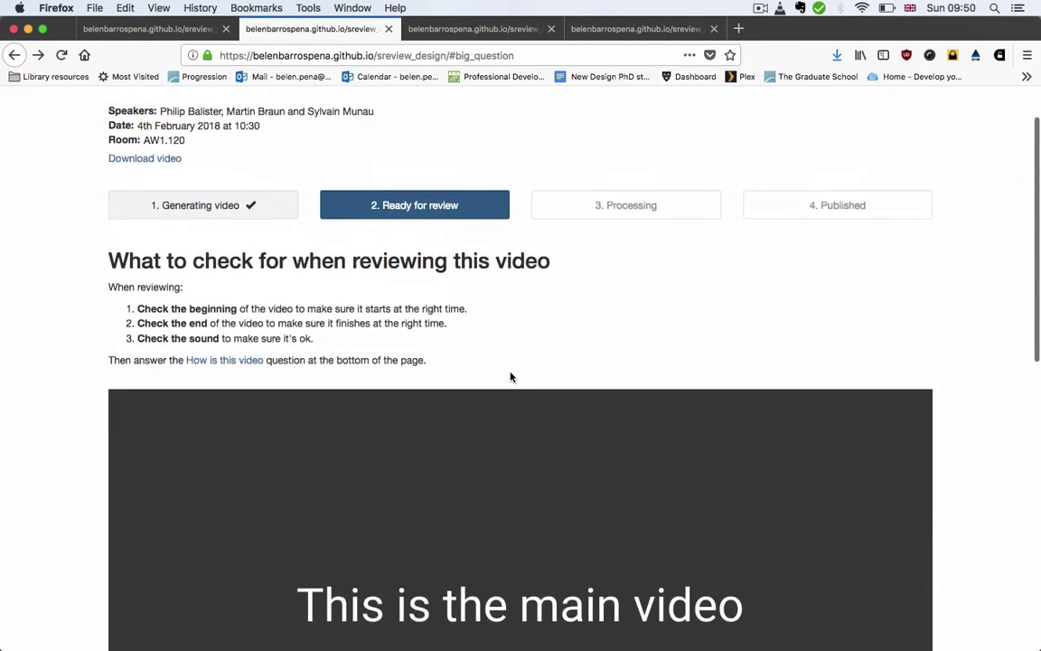
scroll(511, 376, down, 12)
scroll(511, 377, up, 2)
- Revisit the Generating video page and select "Perfect! Please release it to the world." on the review page
click(121, 29)
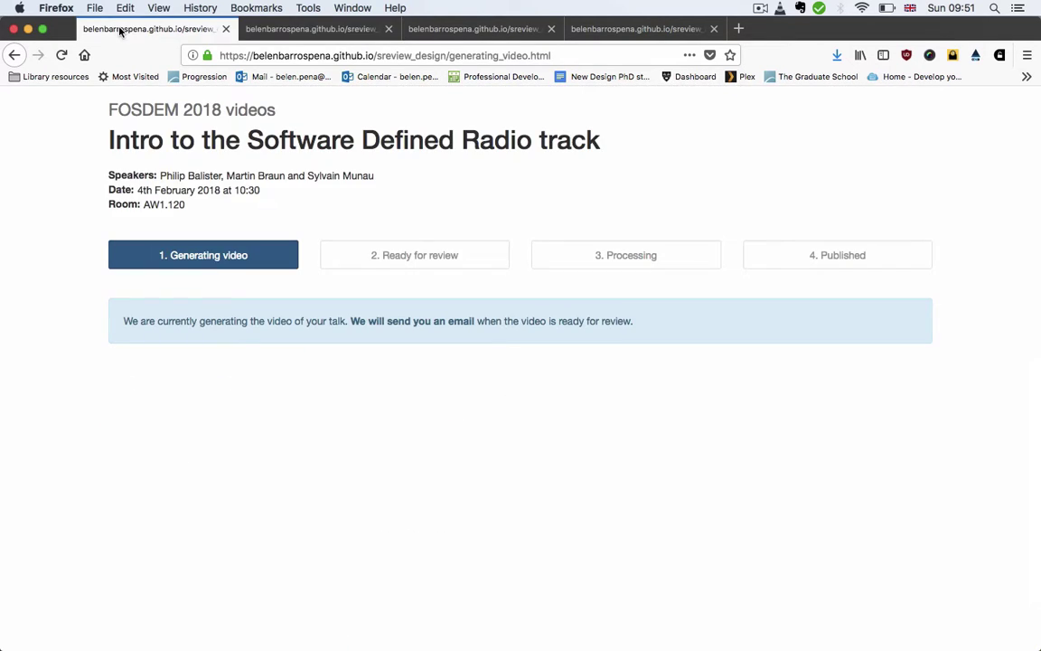
click(264, 30)
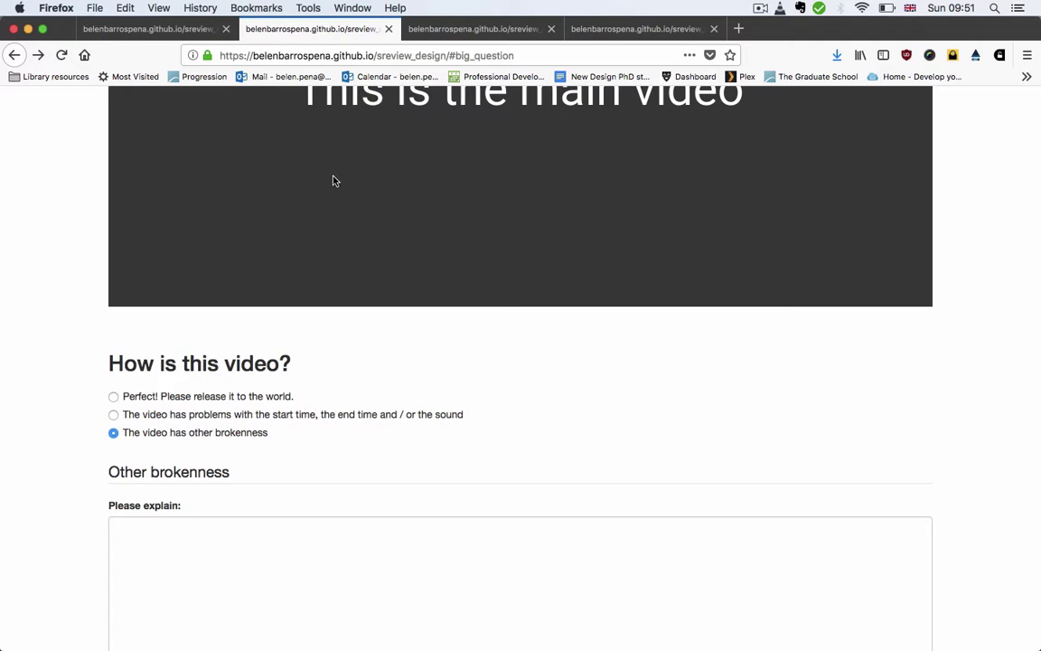
click(242, 398)
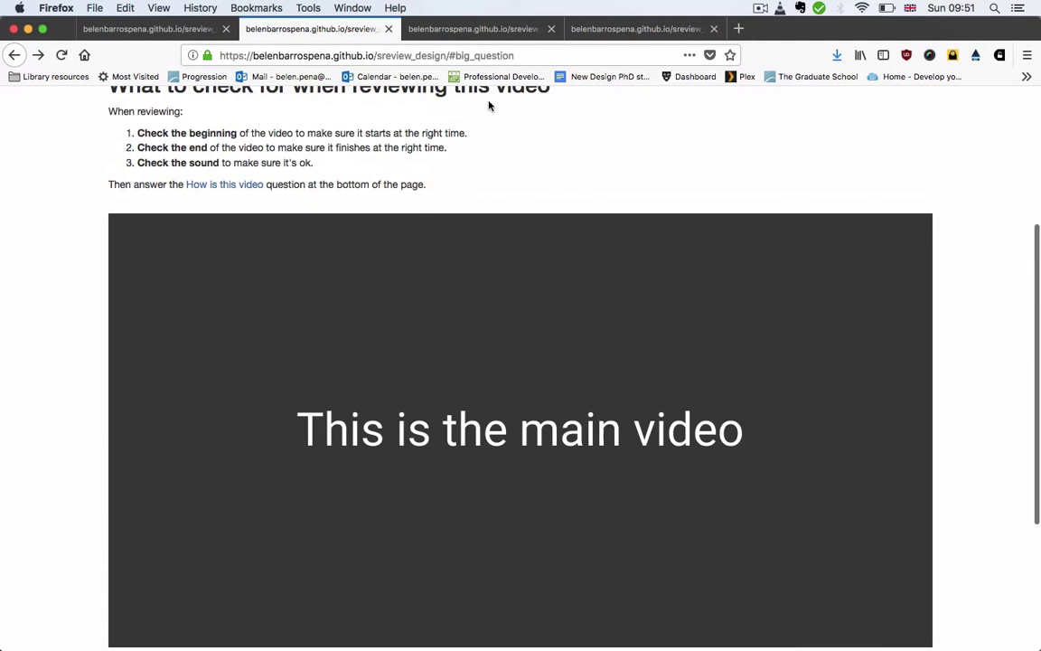
- View the Processing stage page and the Published stage page of the talk
click(471, 30)
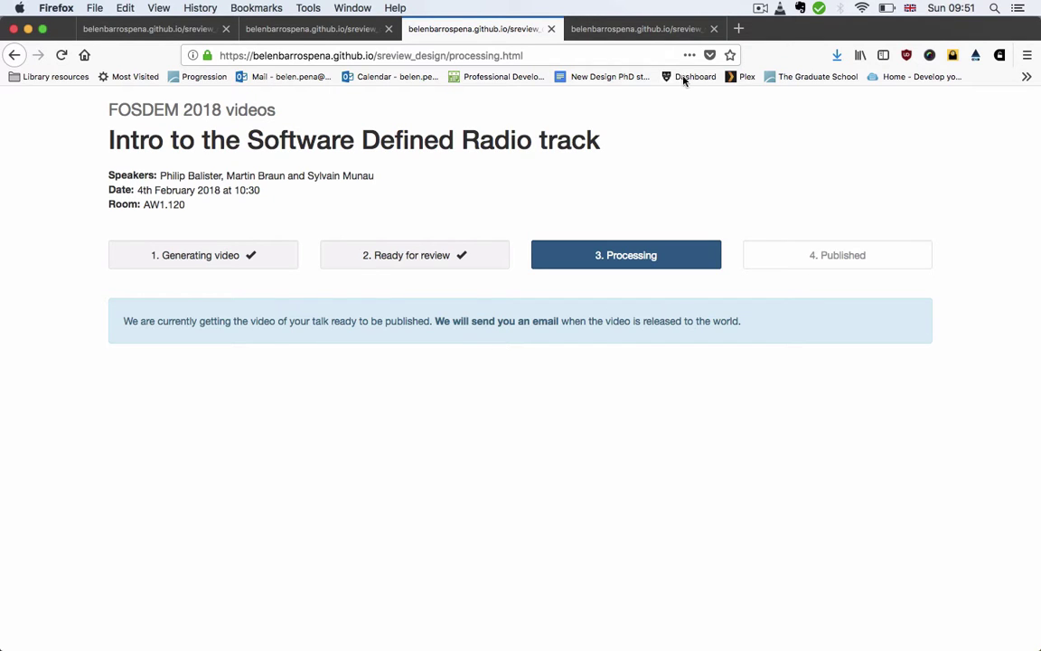
click(638, 29)
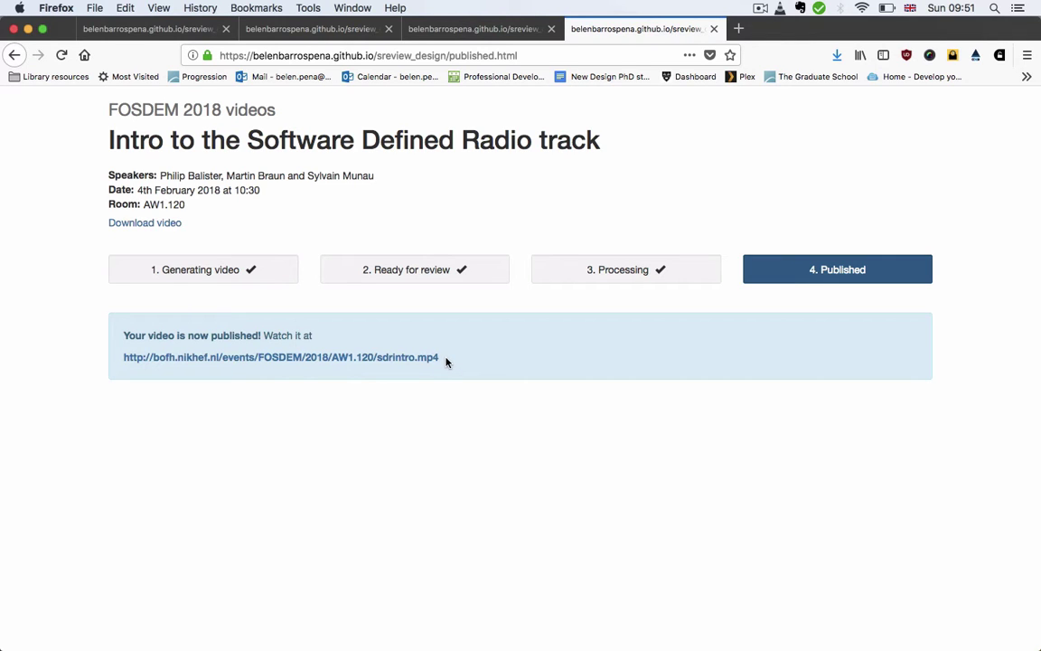
- Open the published sdrintro.mp4 video link in a new tab, view it, and return to the Generating video page
right_click(408, 358)
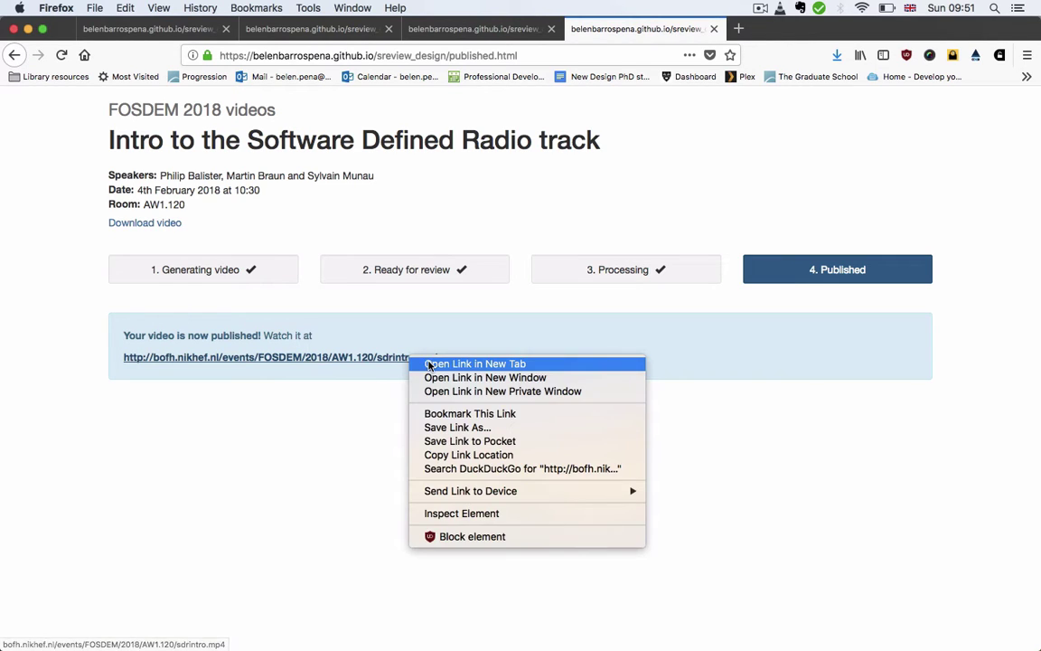
click(425, 362)
click(781, 28)
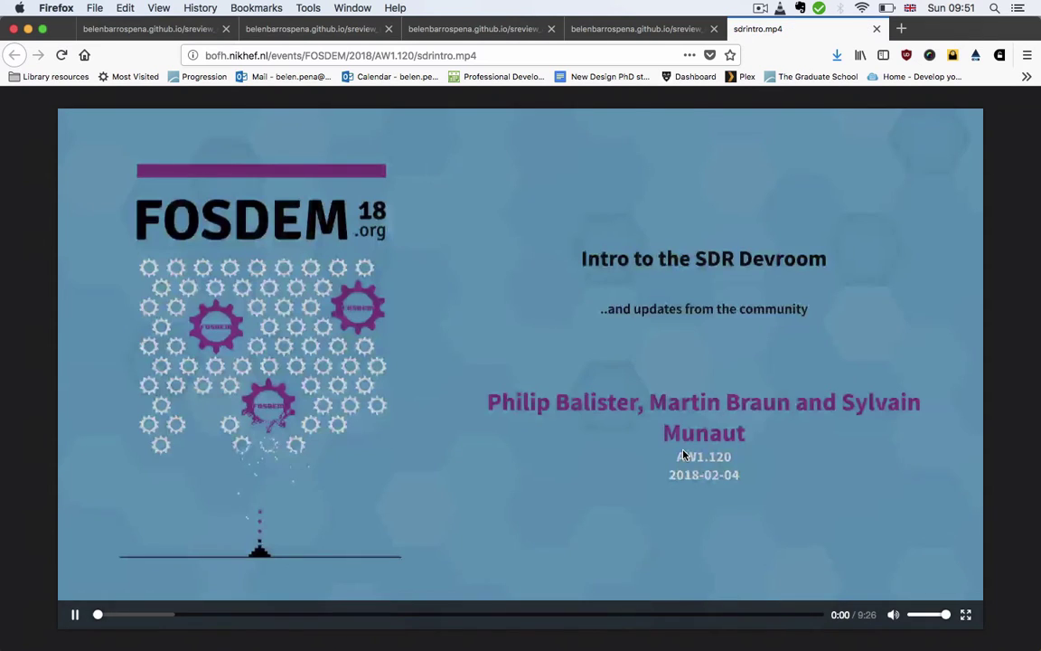
click(151, 28)
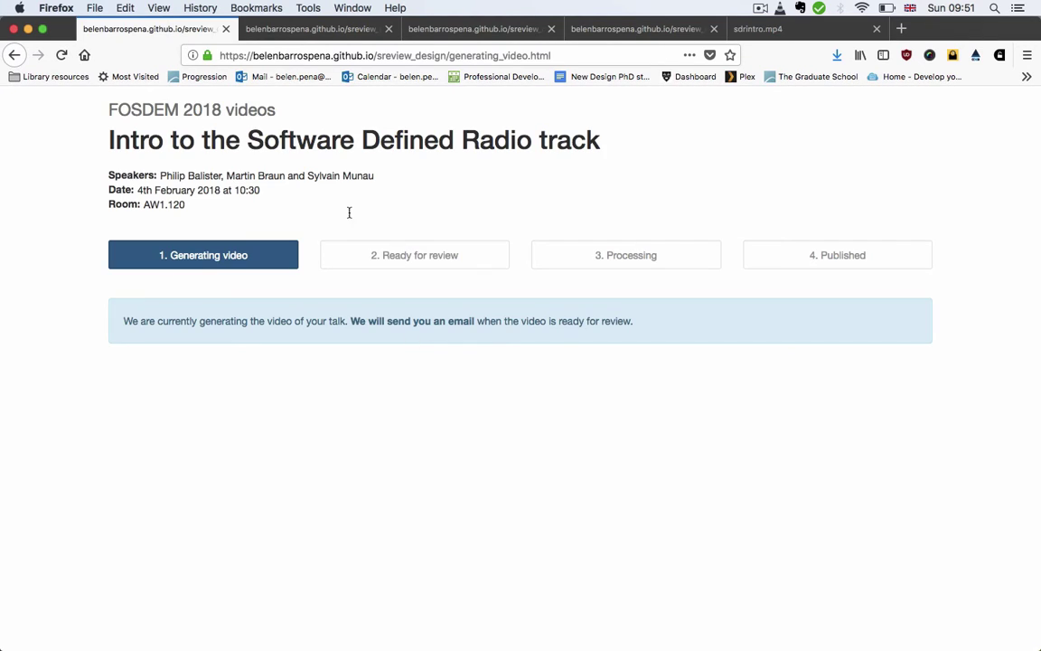